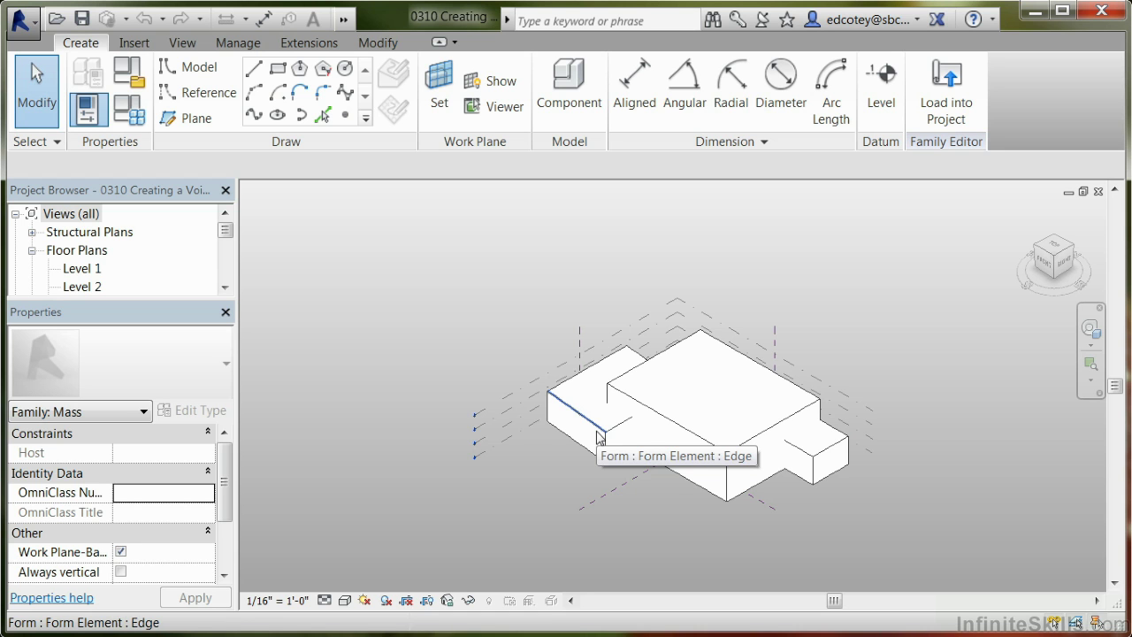
Step: Draw a circle on the Level 1 placement plane, centred at the mass's front corner, with radius 60'-0"
key(Tab)
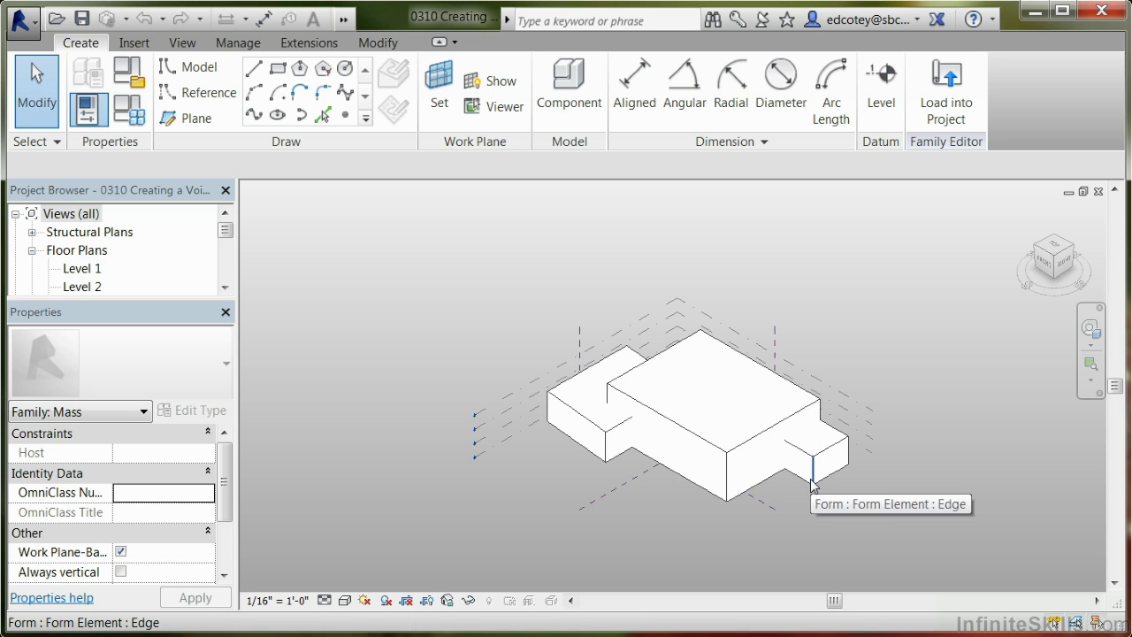
key(Tab)
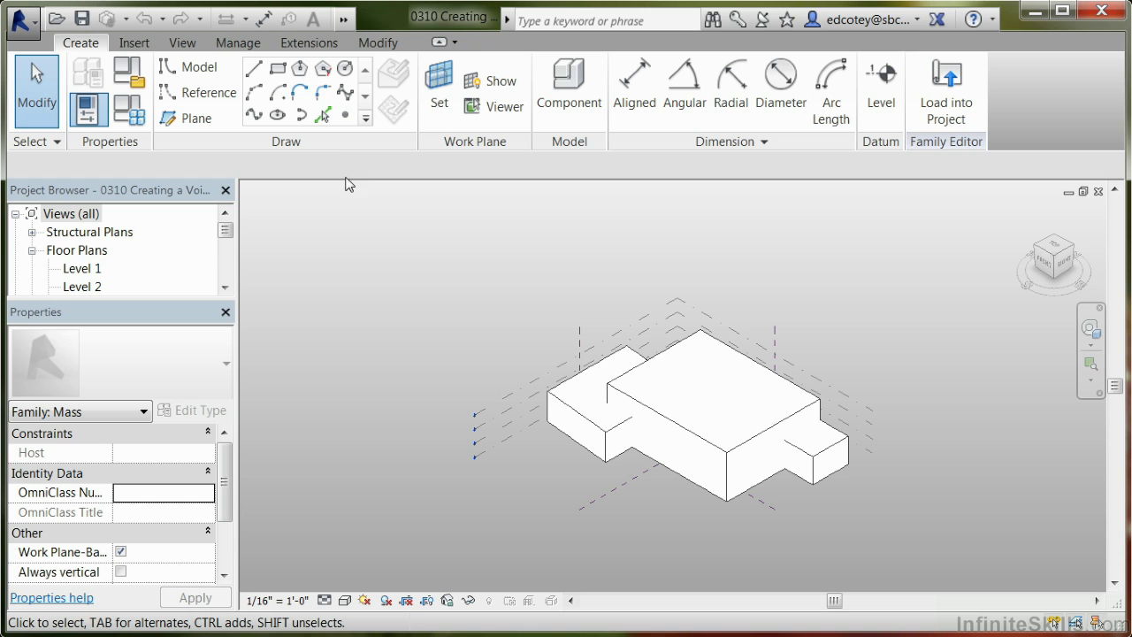
click(346, 75)
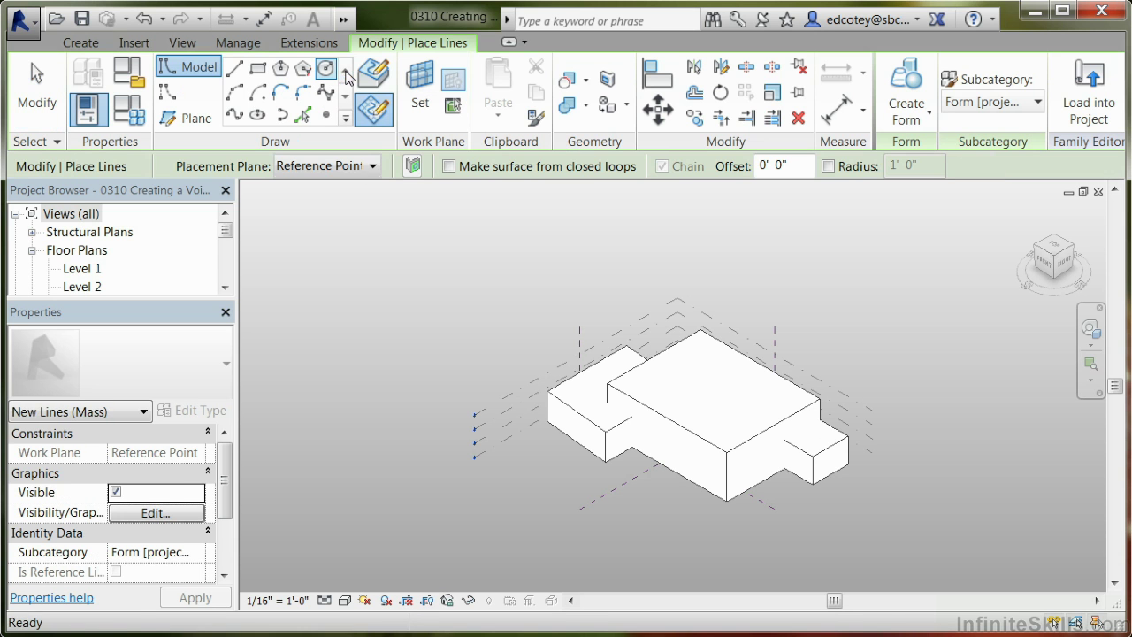
click(372, 167)
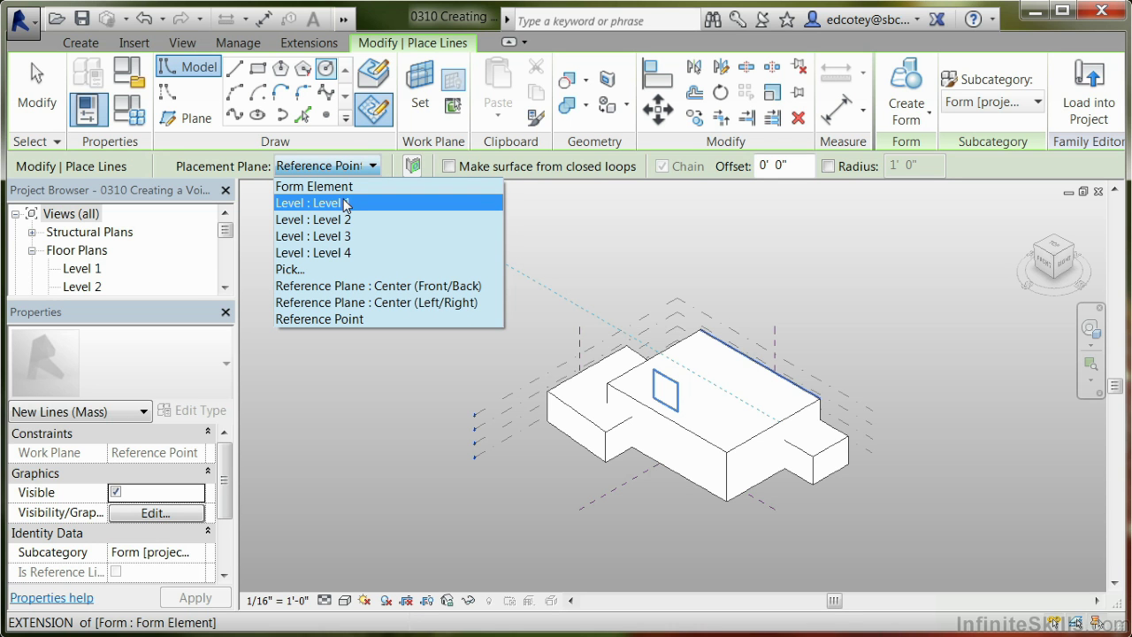
click(345, 204)
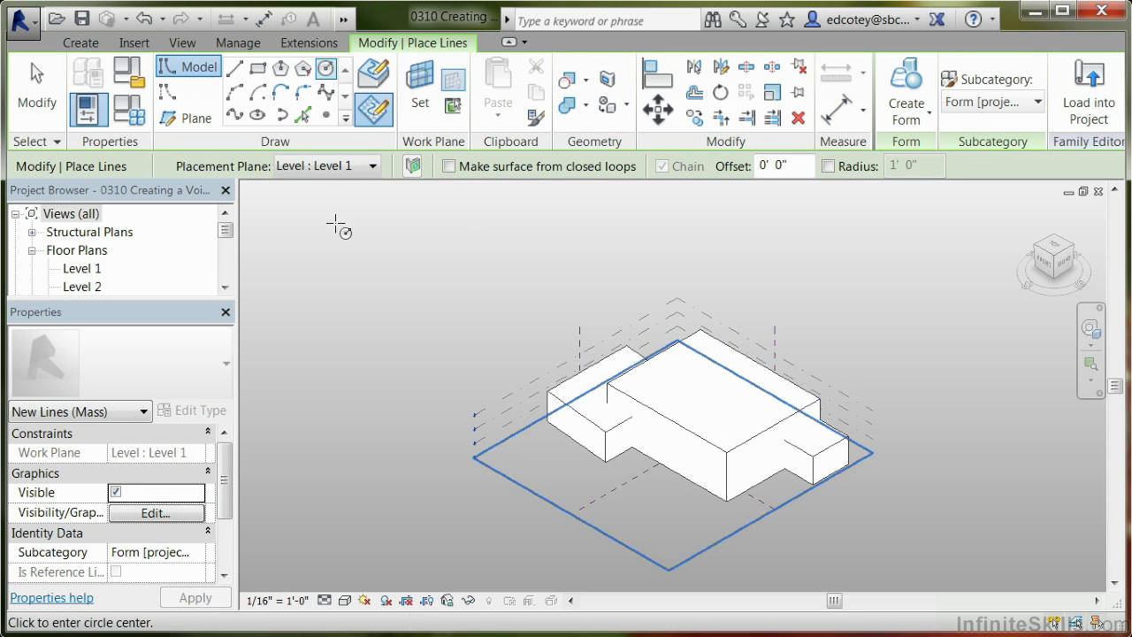
click(726, 502)
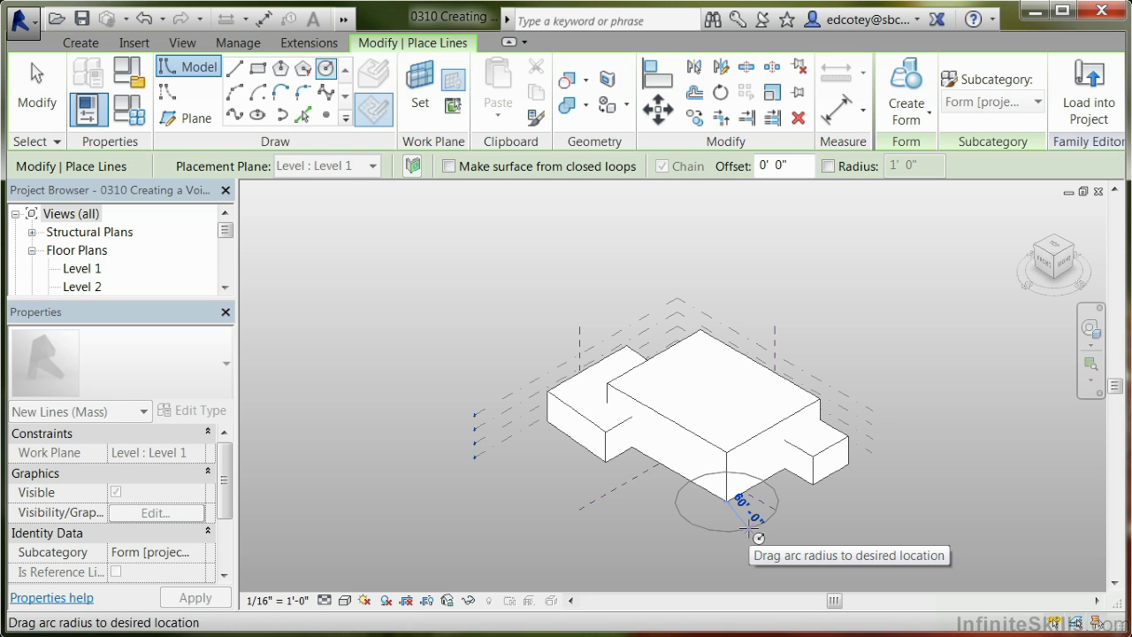
click(749, 529)
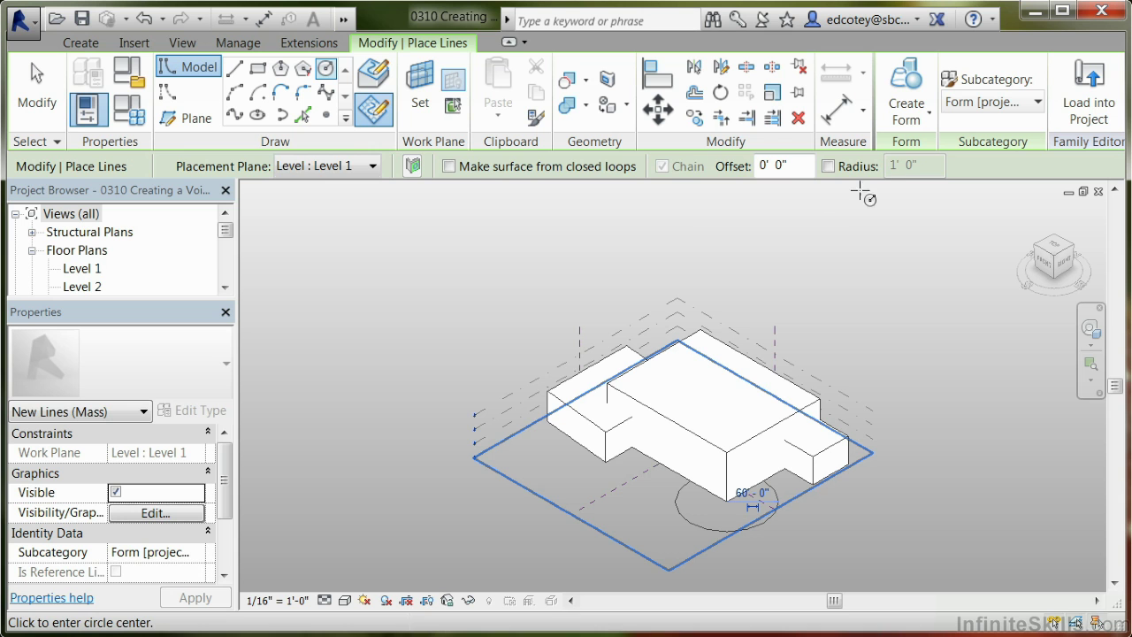
click(910, 120)
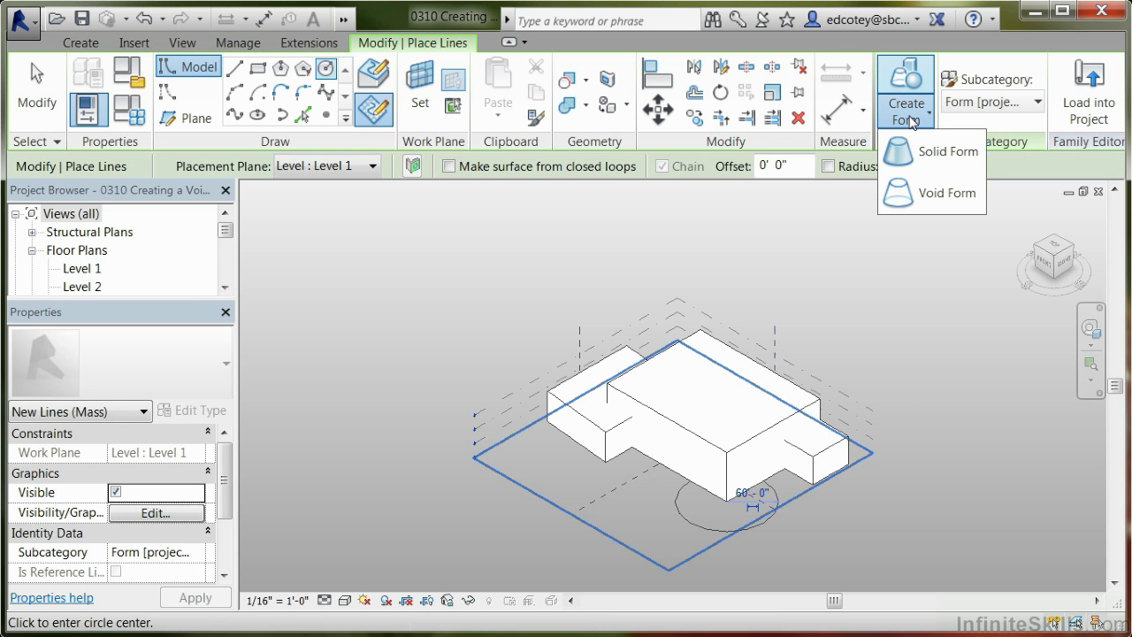
Step: Make the circle a void form using the cylinder shape, notching the mass's front corner
click(935, 194)
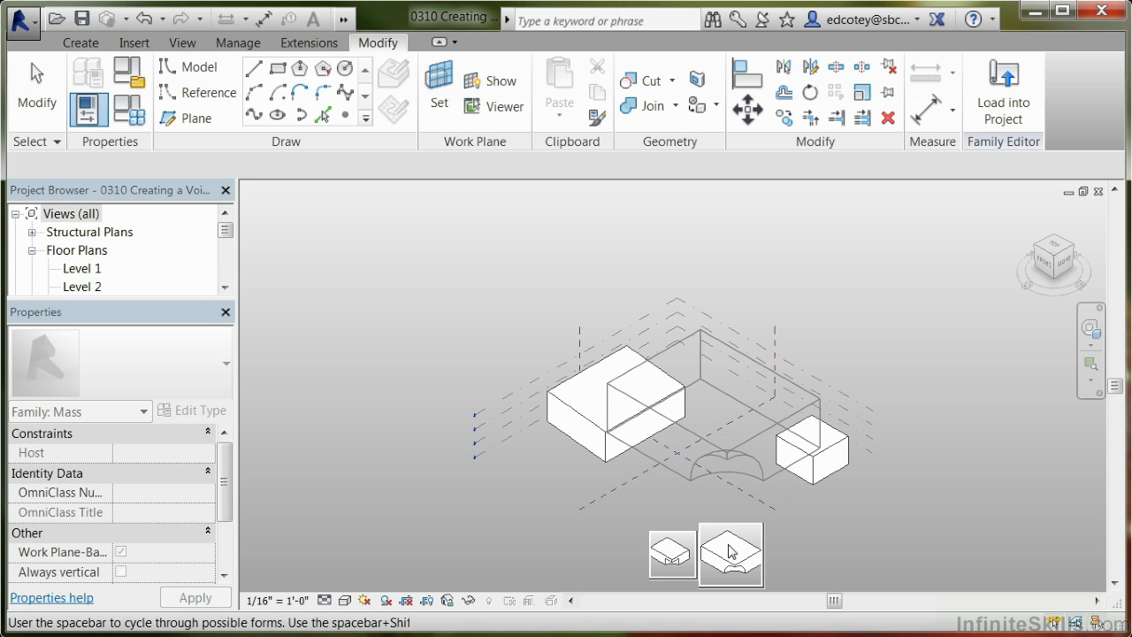
click(672, 562)
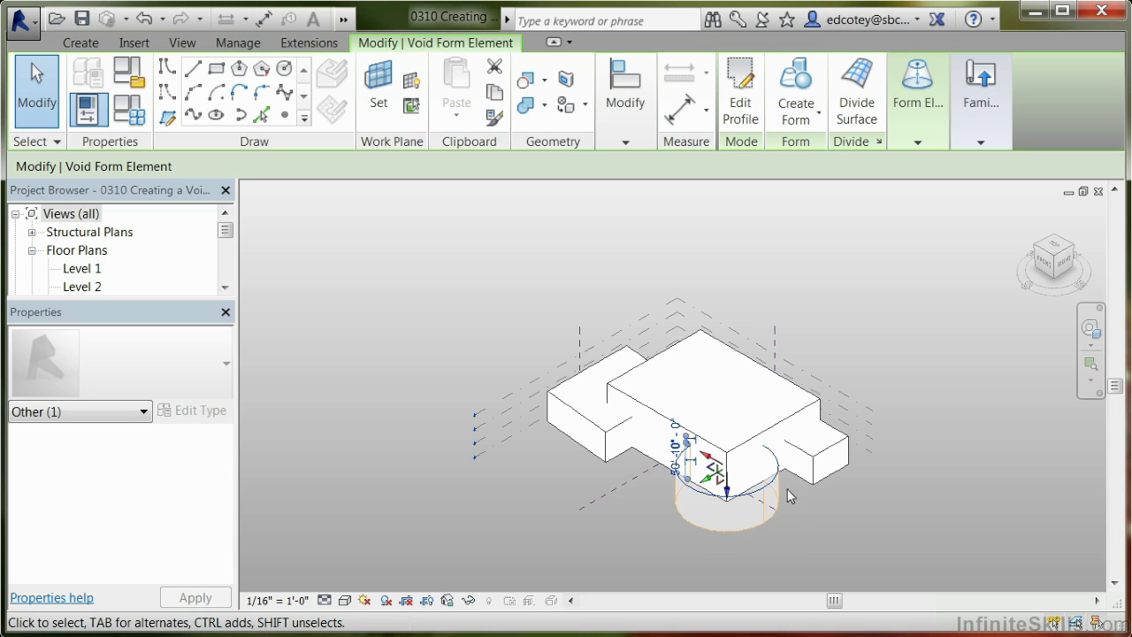
click(644, 537)
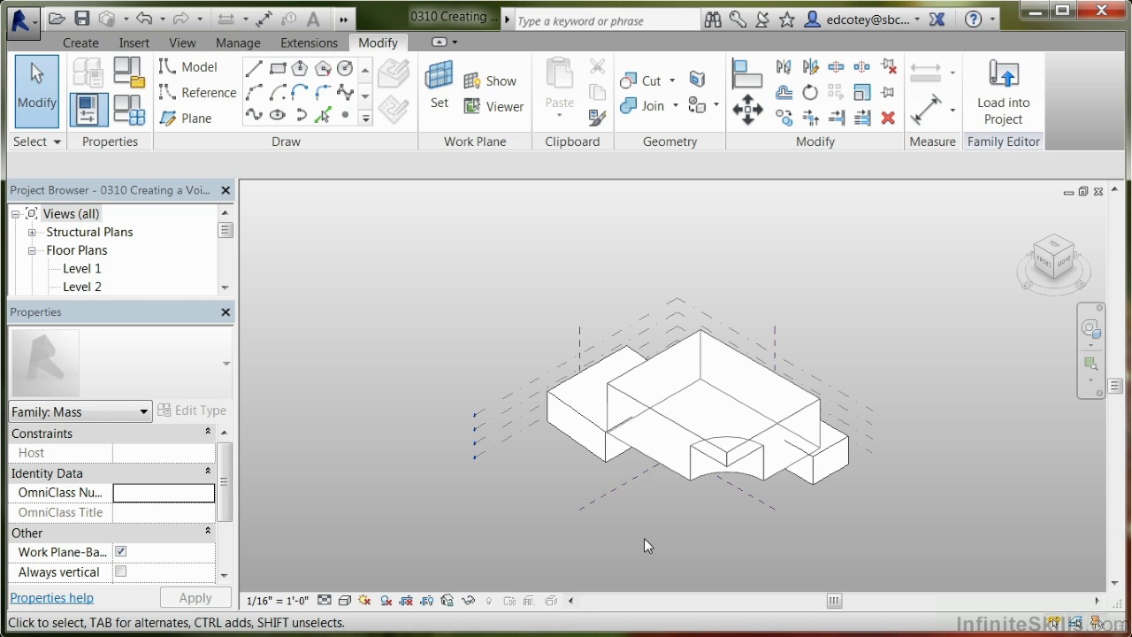
Step: Select the left-hand box form and switch its Solid/Void property to Void
scroll(759, 488, up, 4)
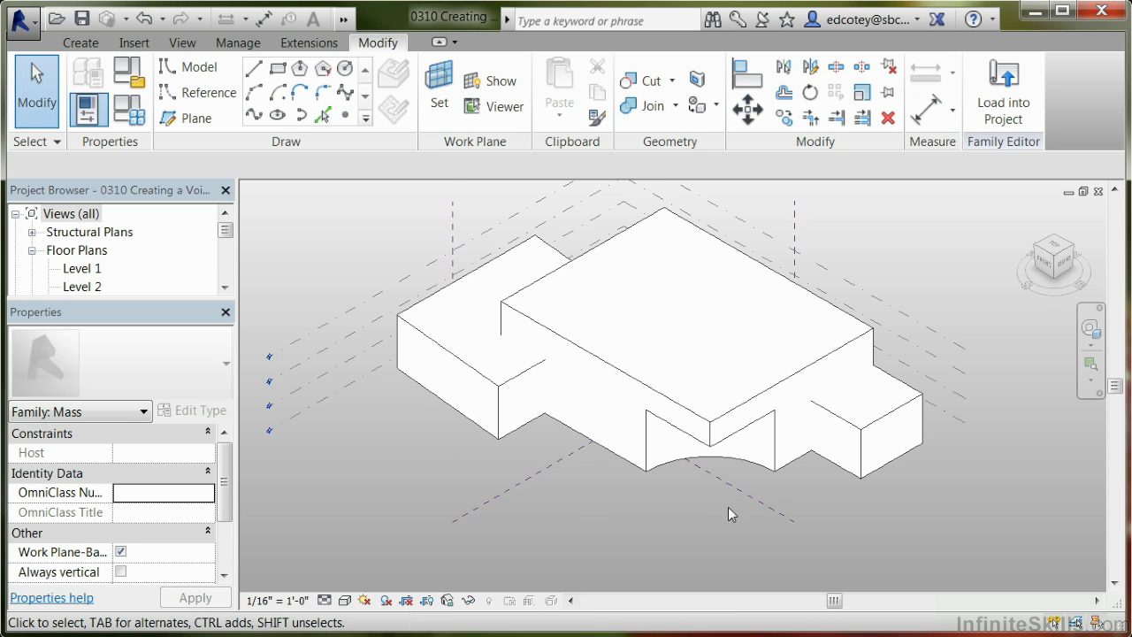
key(Tab)
click(455, 415)
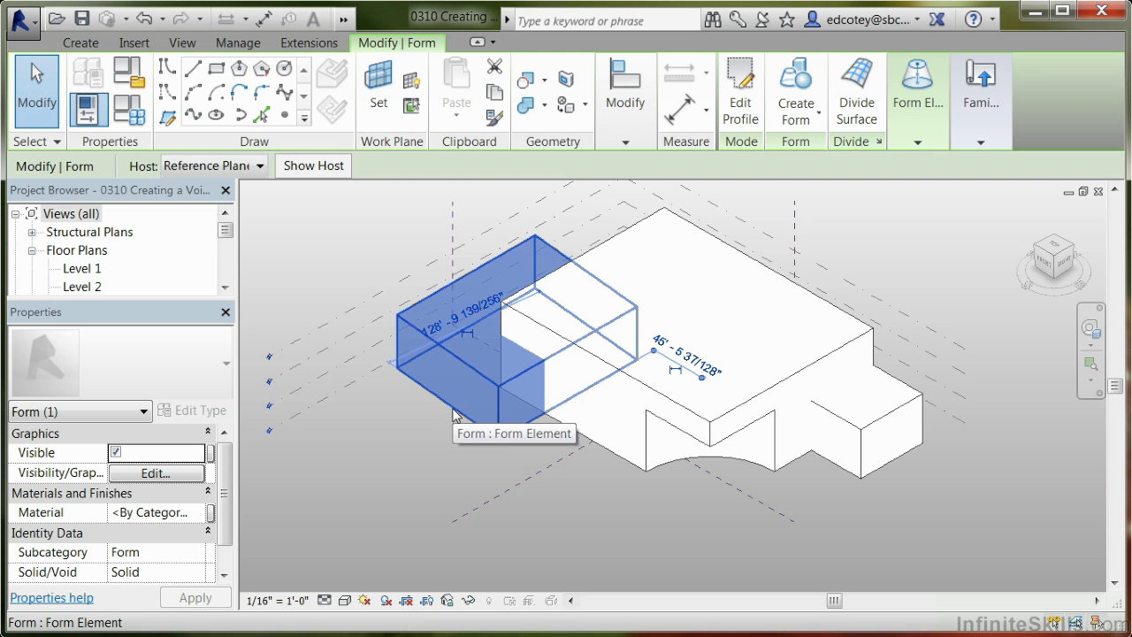
shift+middle_drag(488, 450, 629, 408)
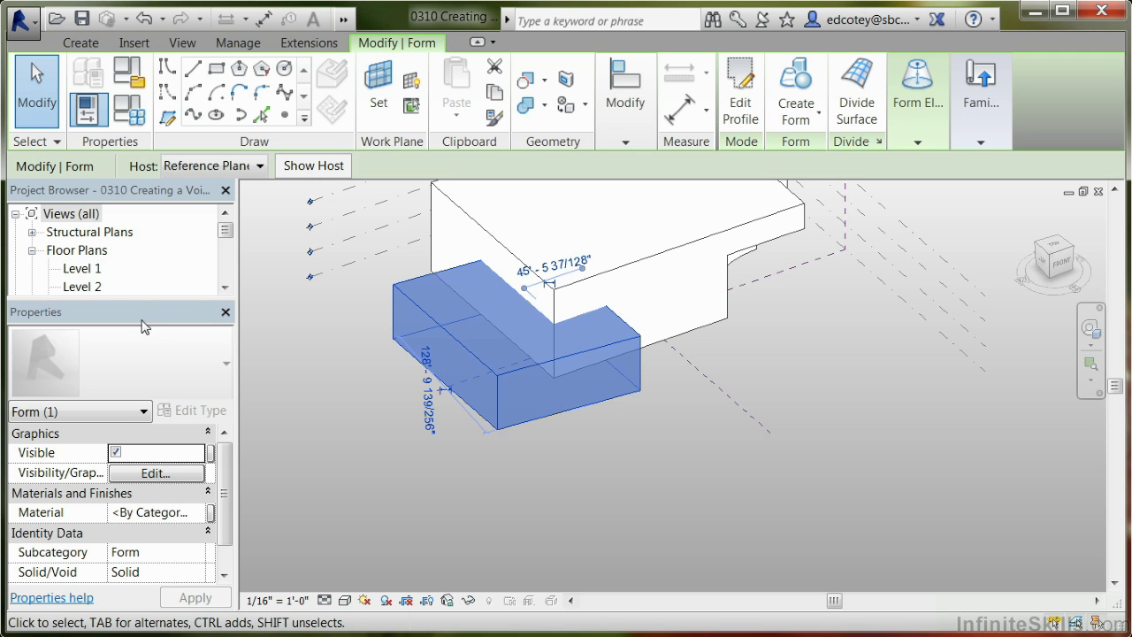
scroll(168, 513, down, 1)
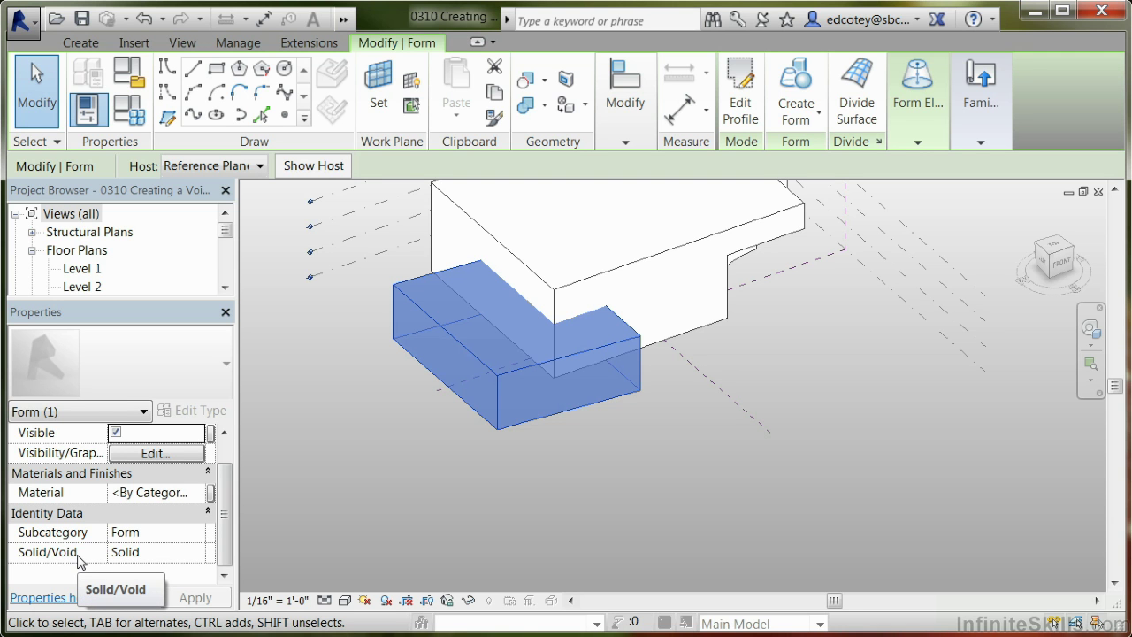
click(183, 551)
click(191, 554)
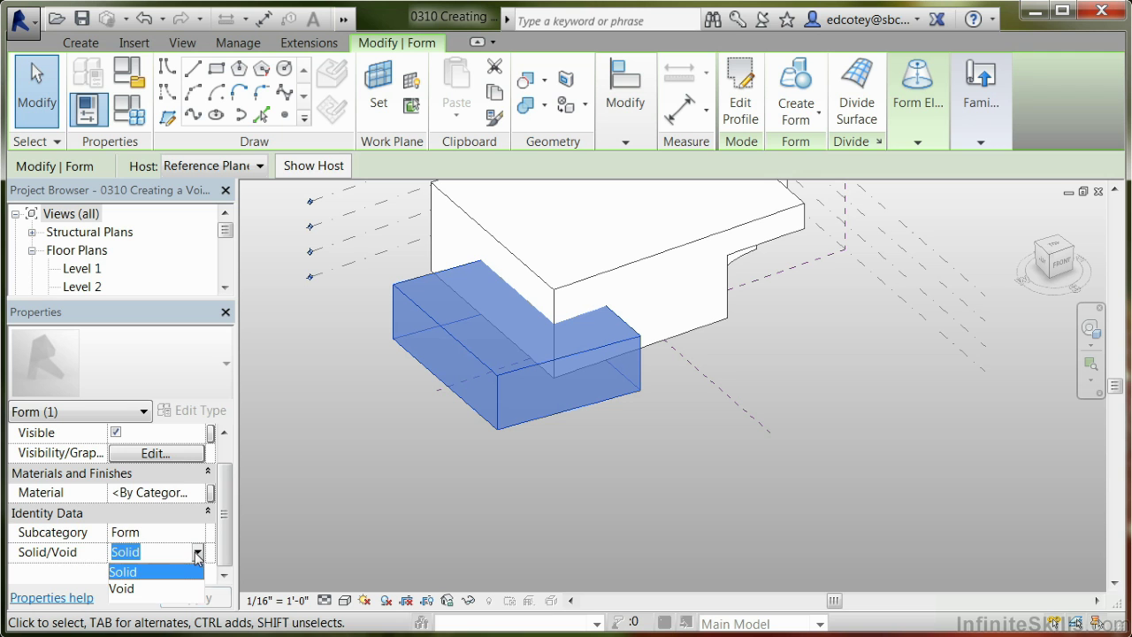
click(122, 588)
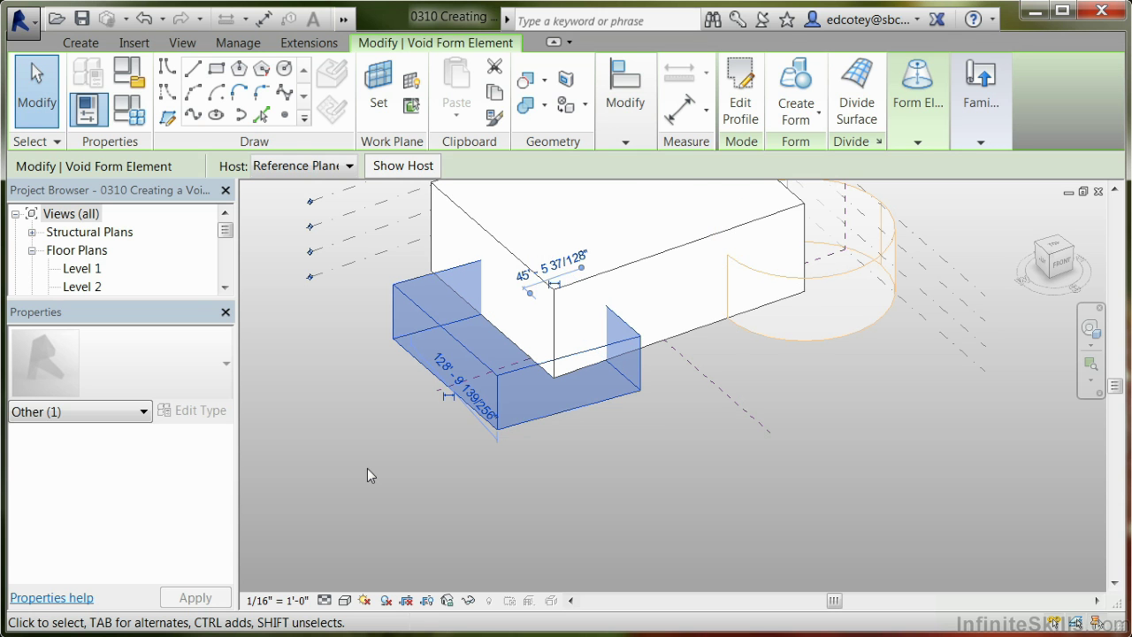
click(372, 469)
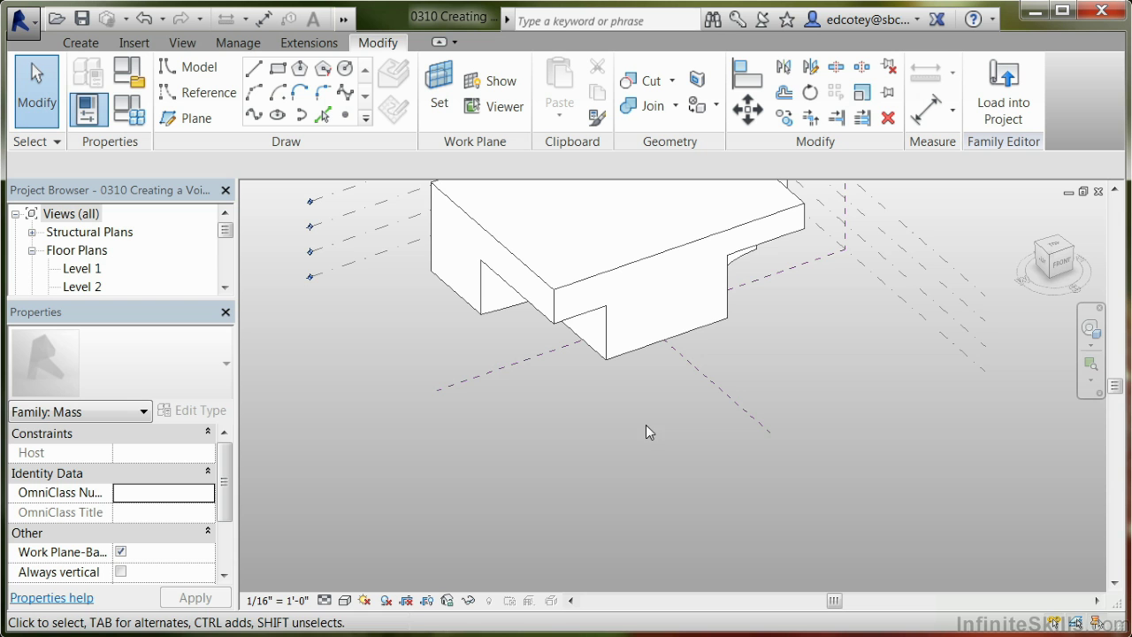
Step: Use Cut Geometry to cut the large mass with the small right-hand box
shift+middle_drag(756, 466, 577, 425)
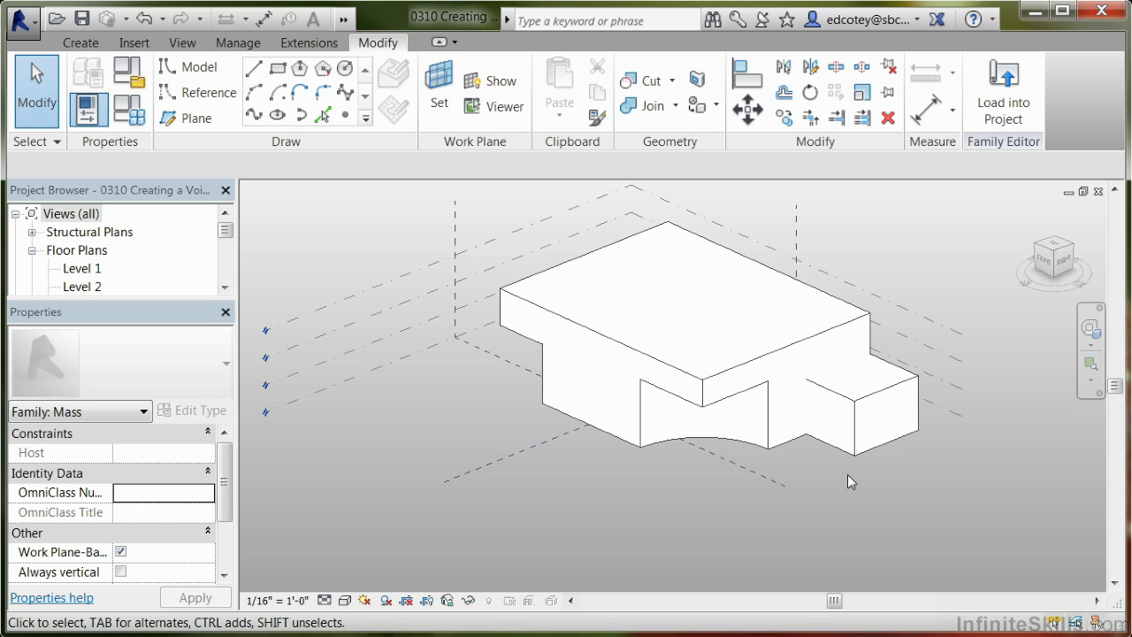
click(650, 84)
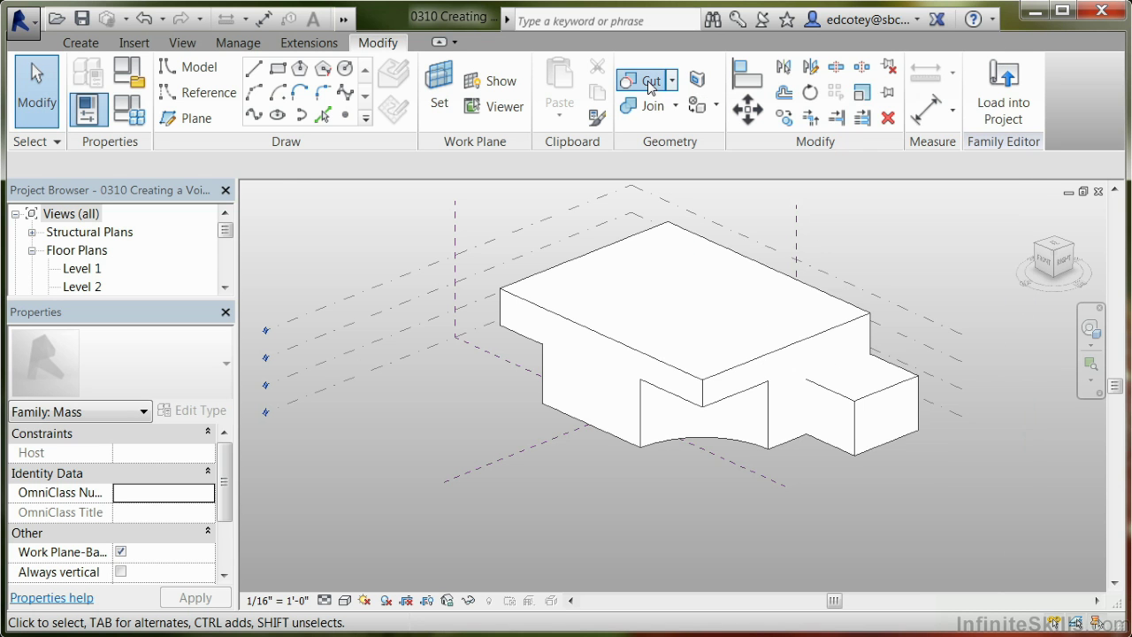
click(866, 386)
click(878, 331)
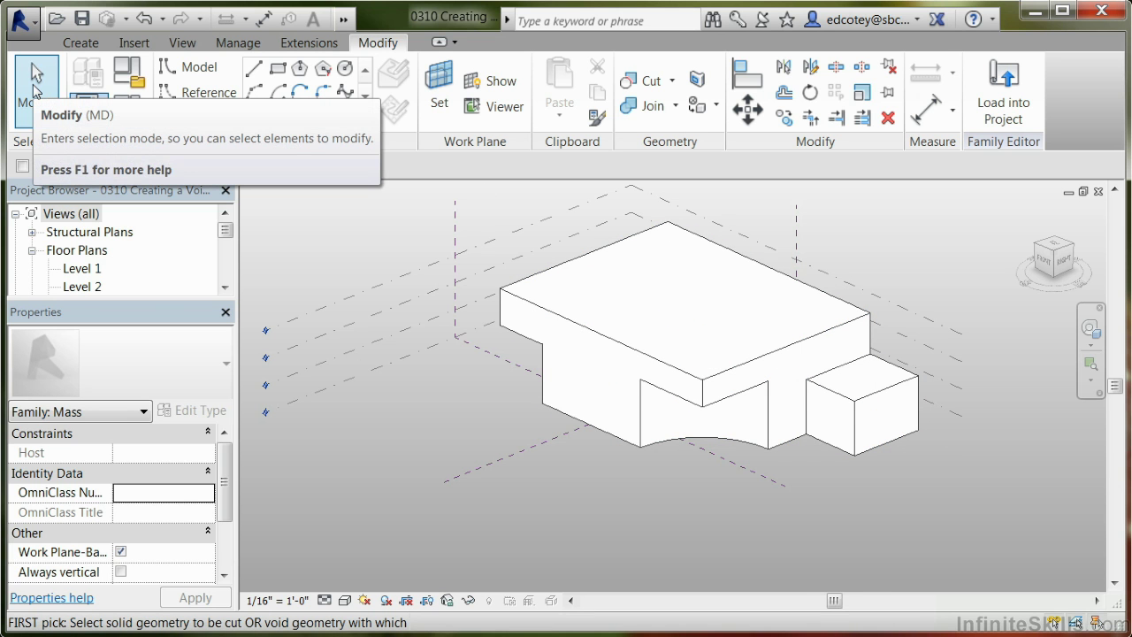
click(36, 89)
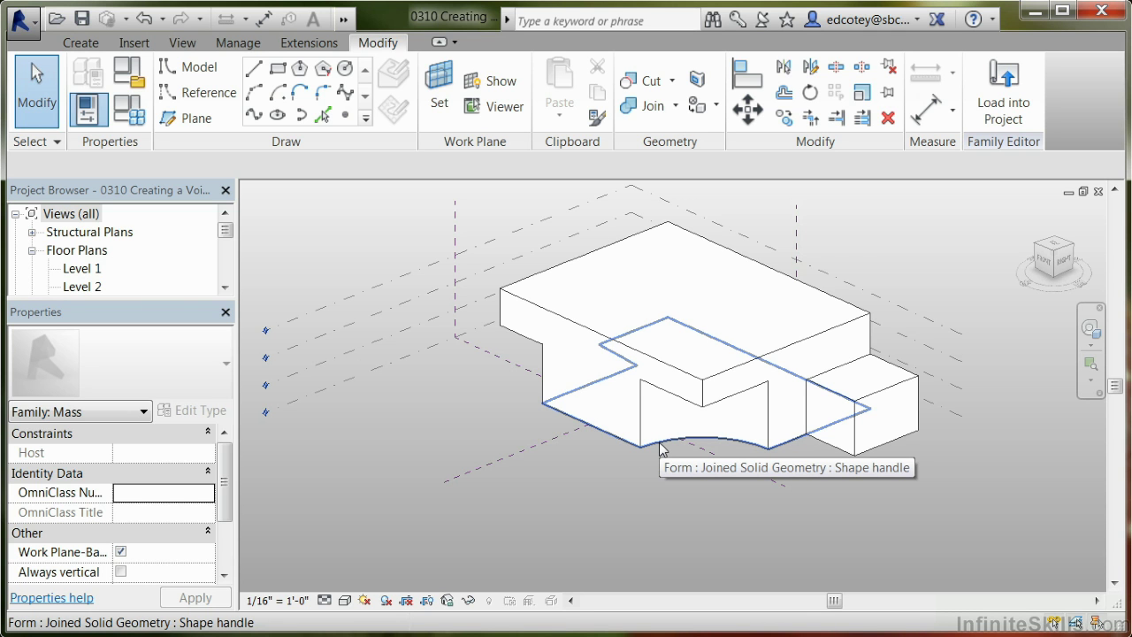
Step: Select the void cylinder among overlapping forms and open its base circle for profile editing
key(Tab)
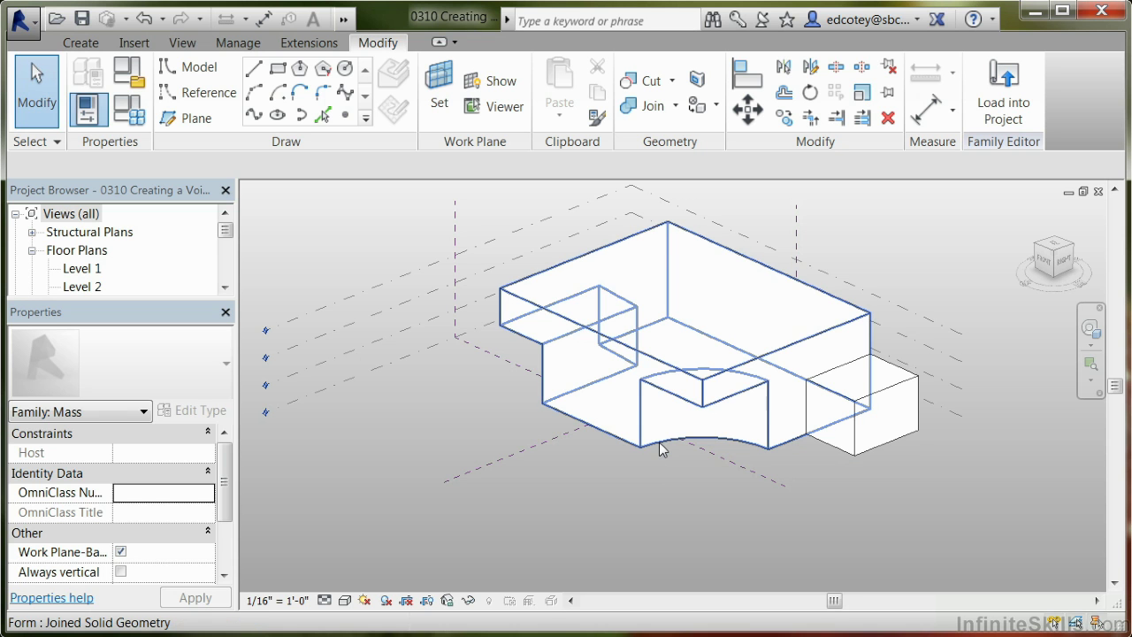
key(Tab)
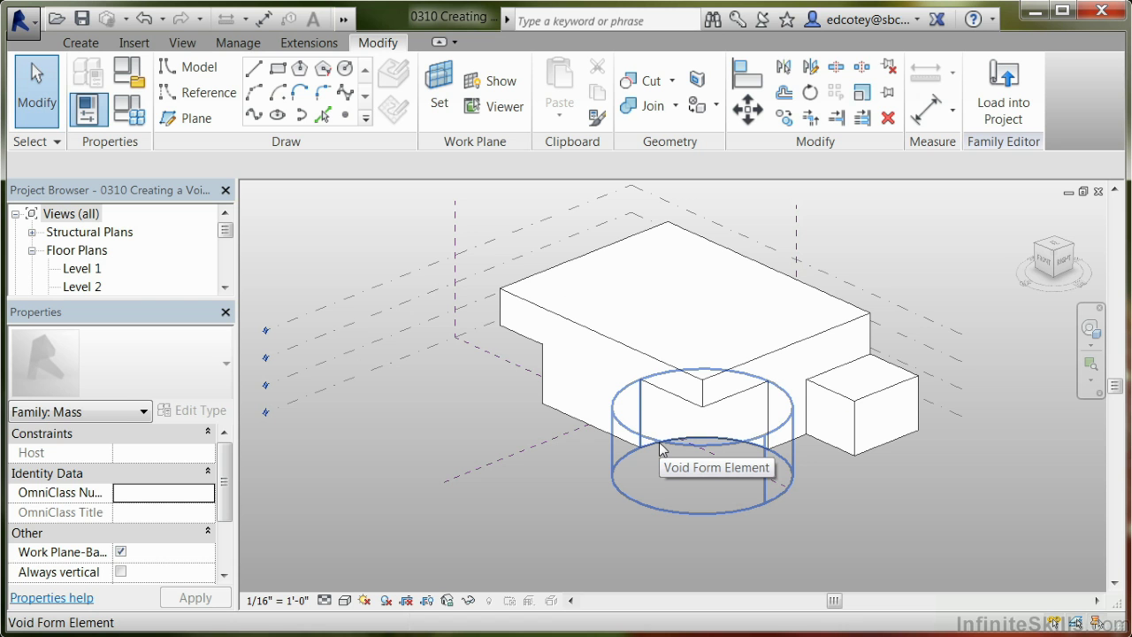
click(659, 448)
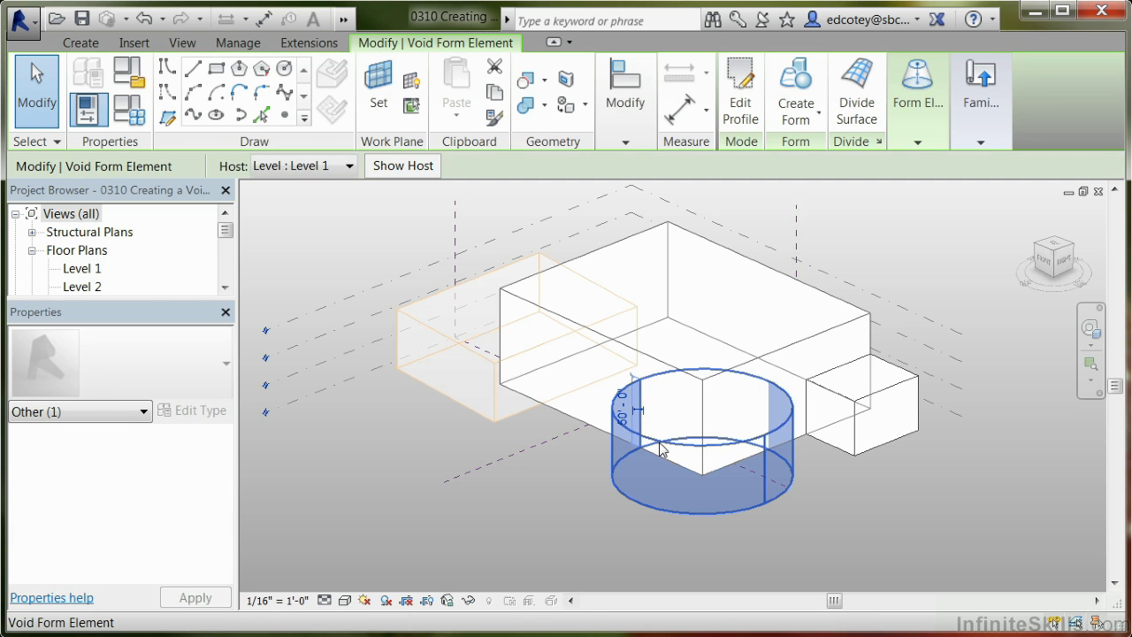
double_click(656, 510)
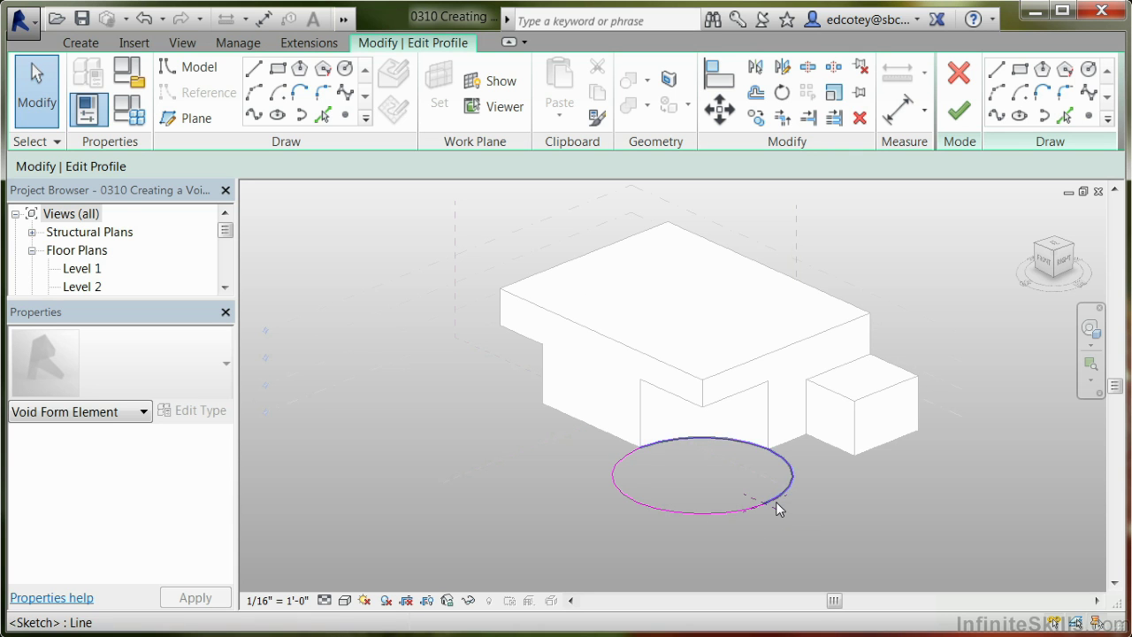
Step: Change the void circle's radius from 60'-0" to 55'-0" and finish the profile edit
click(736, 508)
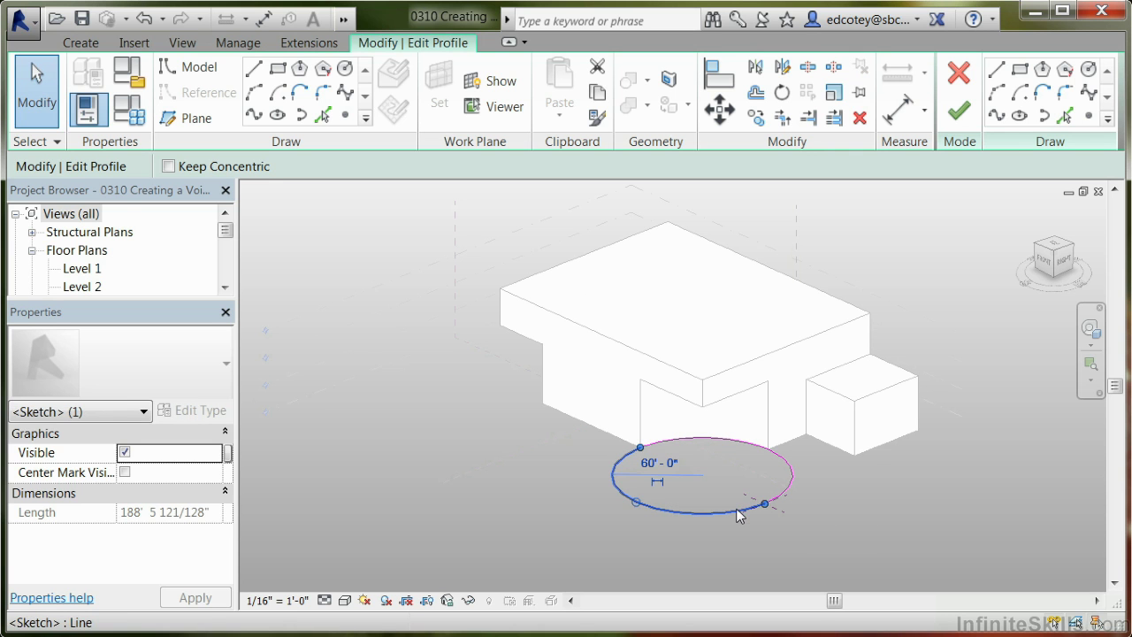
click(655, 466)
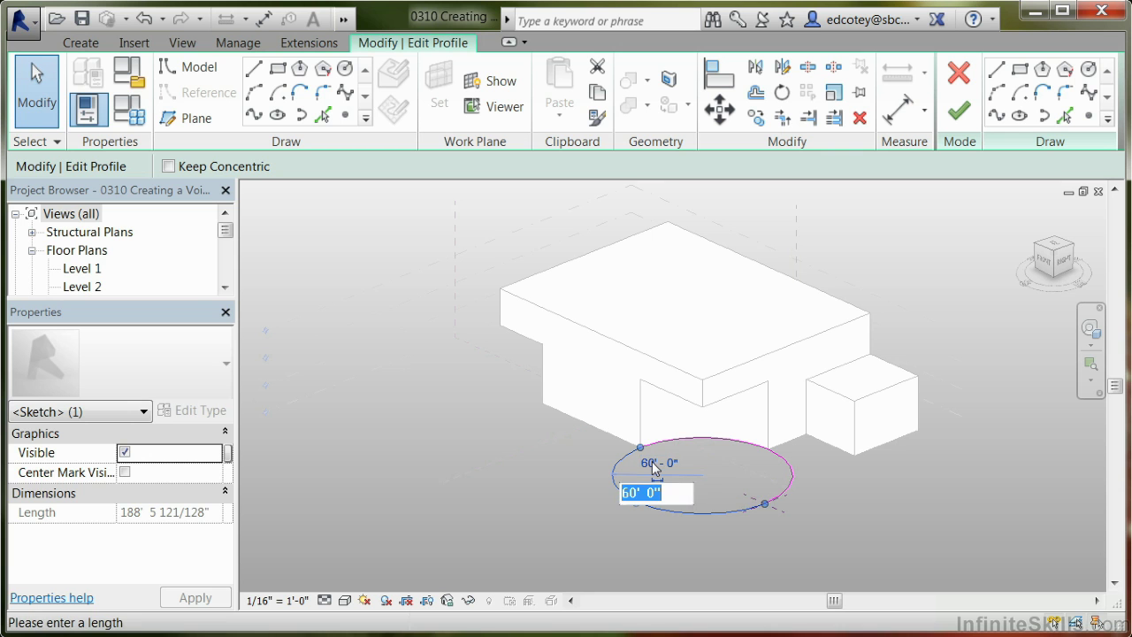
text(55)
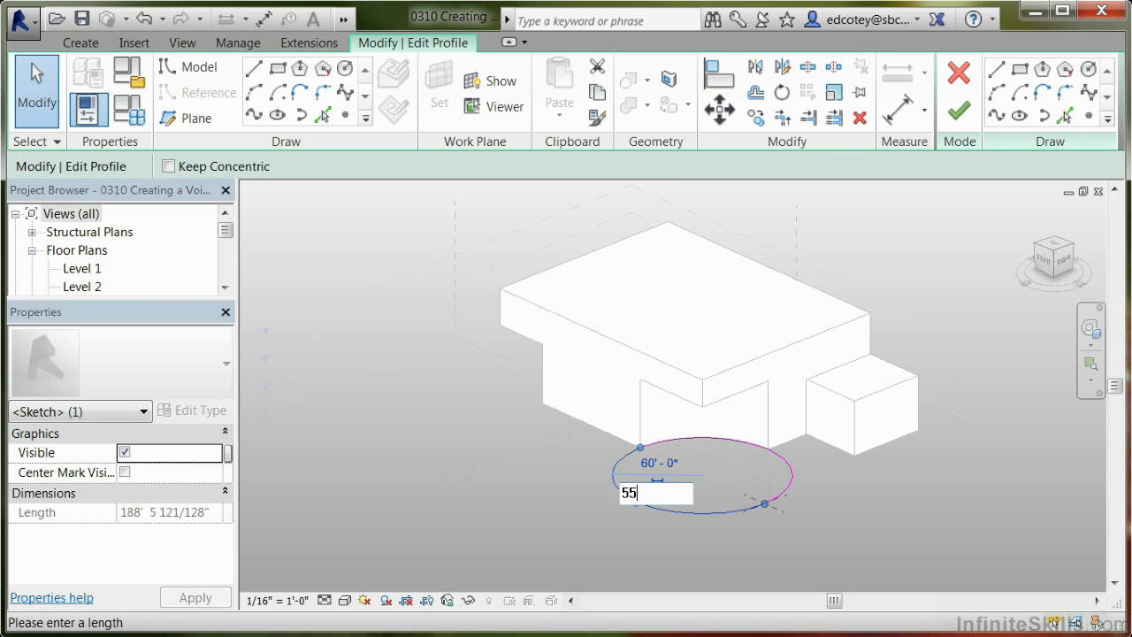
key(Return)
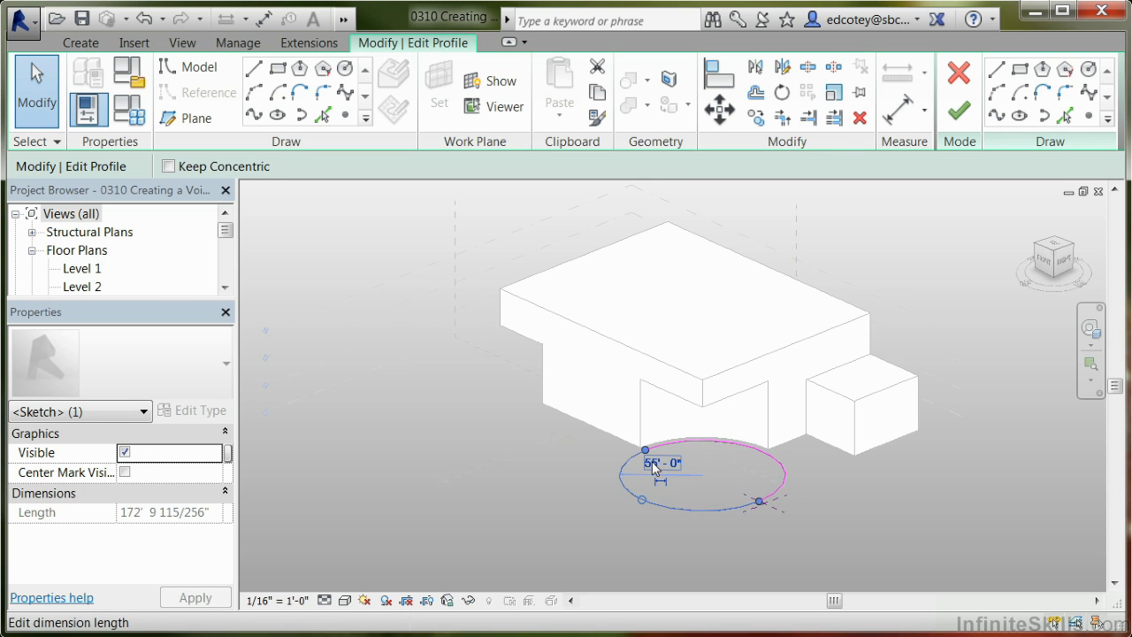
click(960, 112)
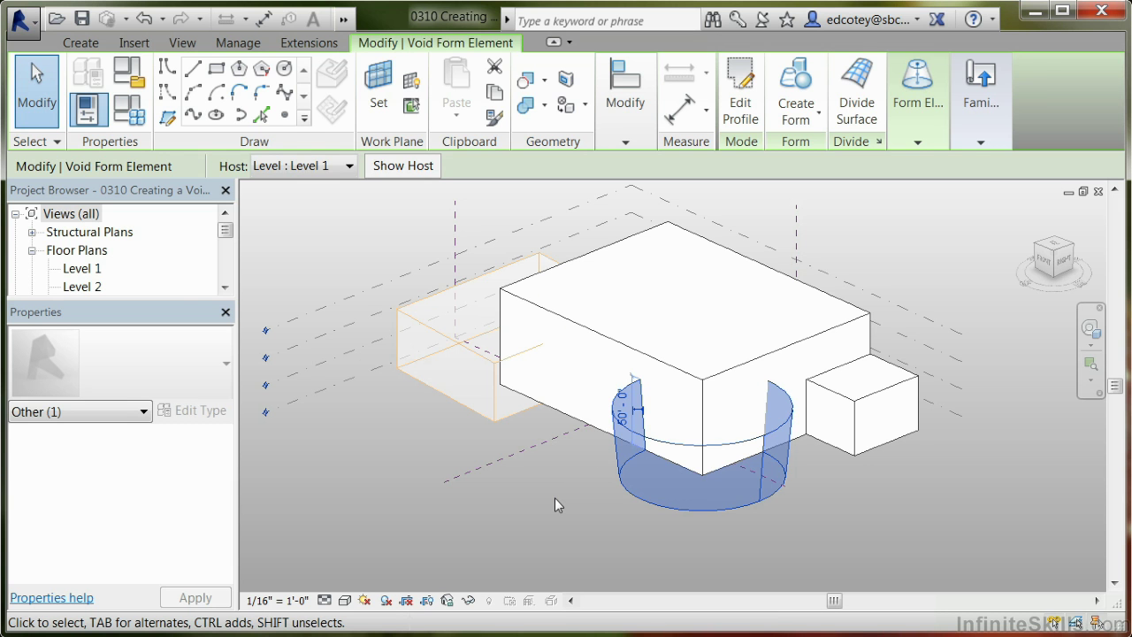
click(555, 498)
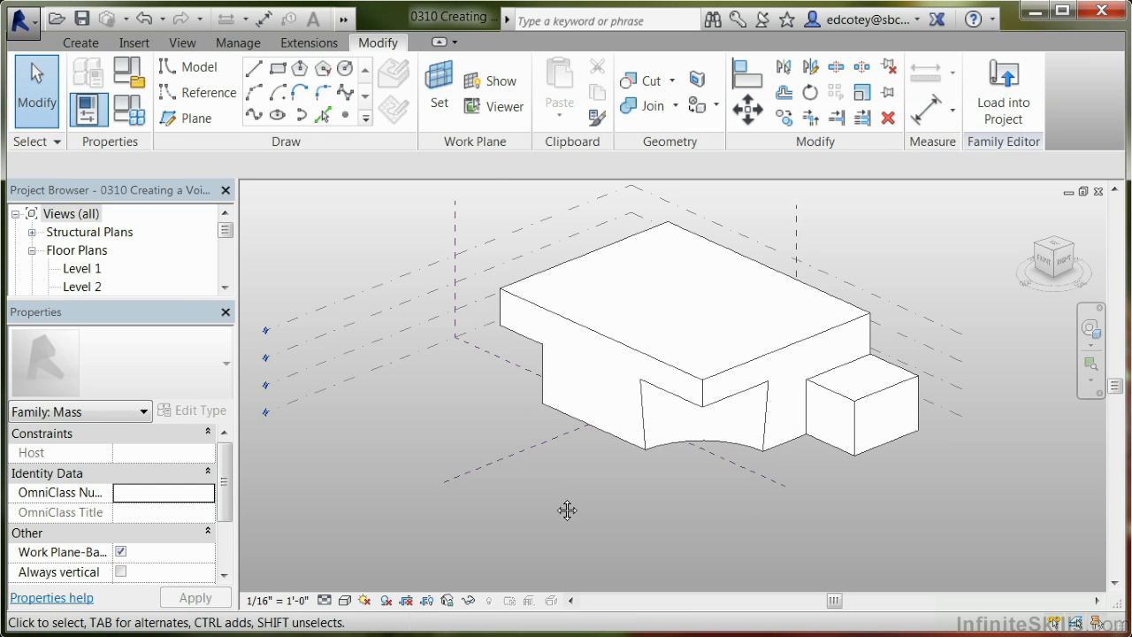
mouse_move(554, 498)
middle_down()
mouse_move(672, 498)
mouse_move(561, 481)
middle_up()
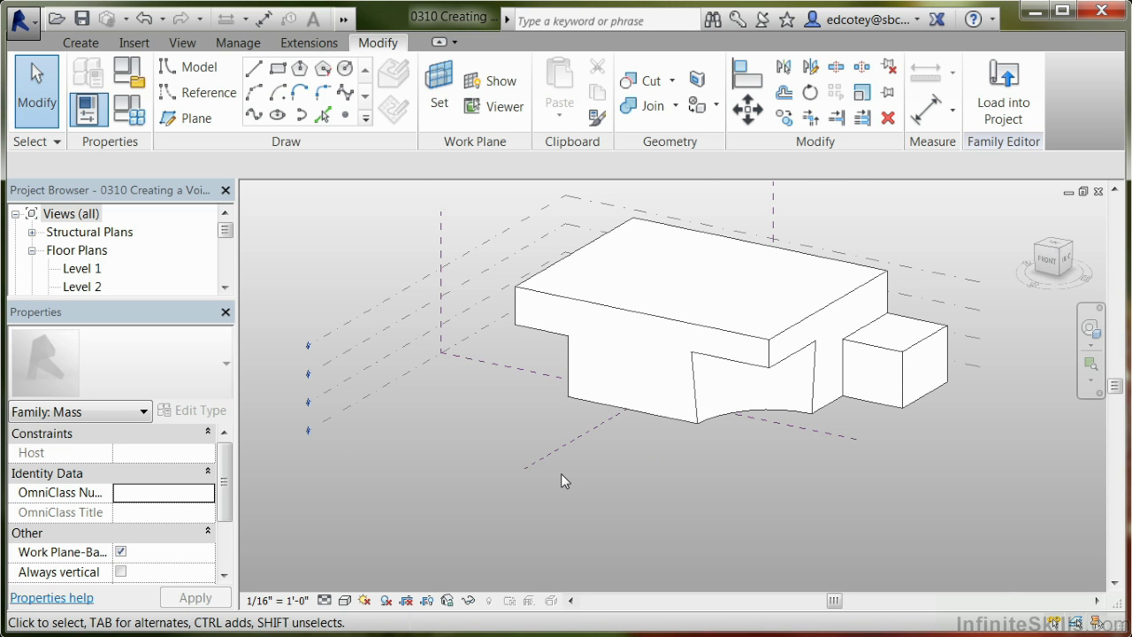